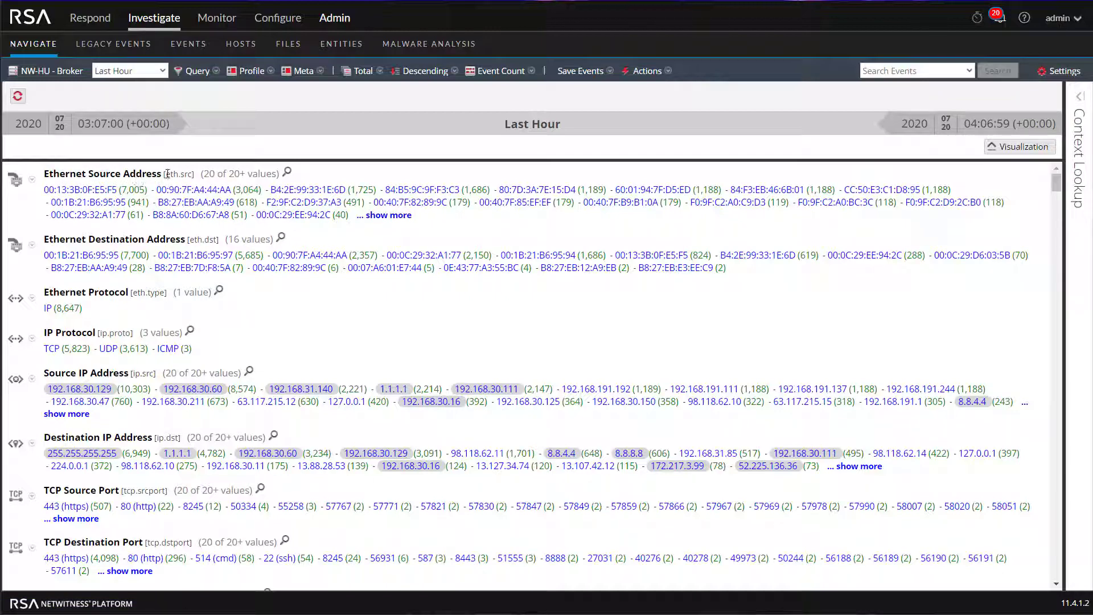
Step: Examine the default meta keys and their values from Ethernet Source Address down to the risk and SSL keys
drag(166, 174, 192, 174)
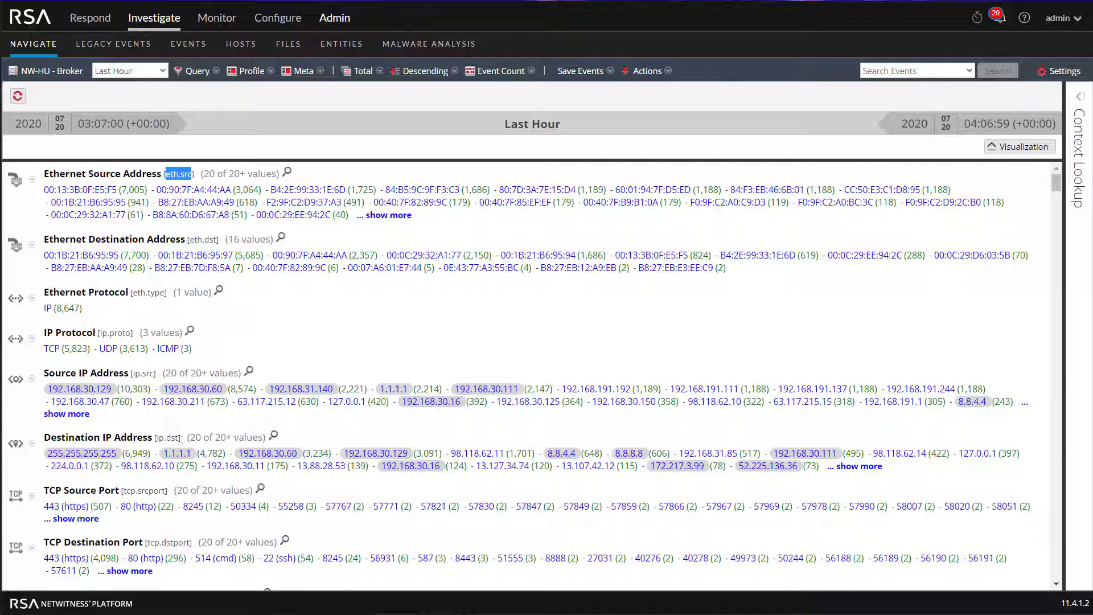
click(293, 71)
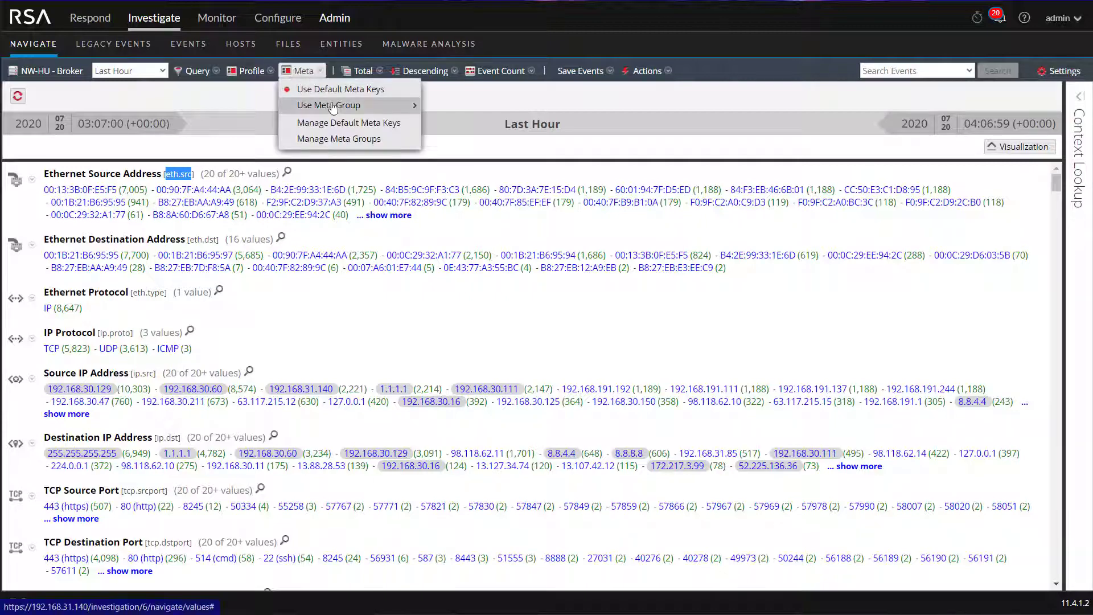
click(345, 340)
scroll(868, 293, down, 20)
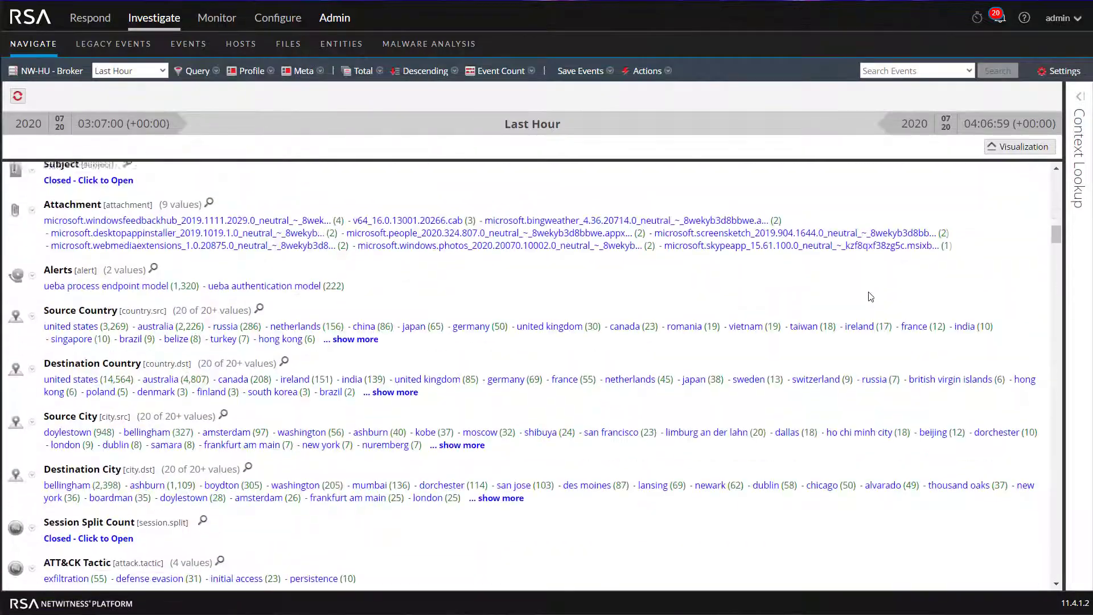
scroll(868, 301, up, 8)
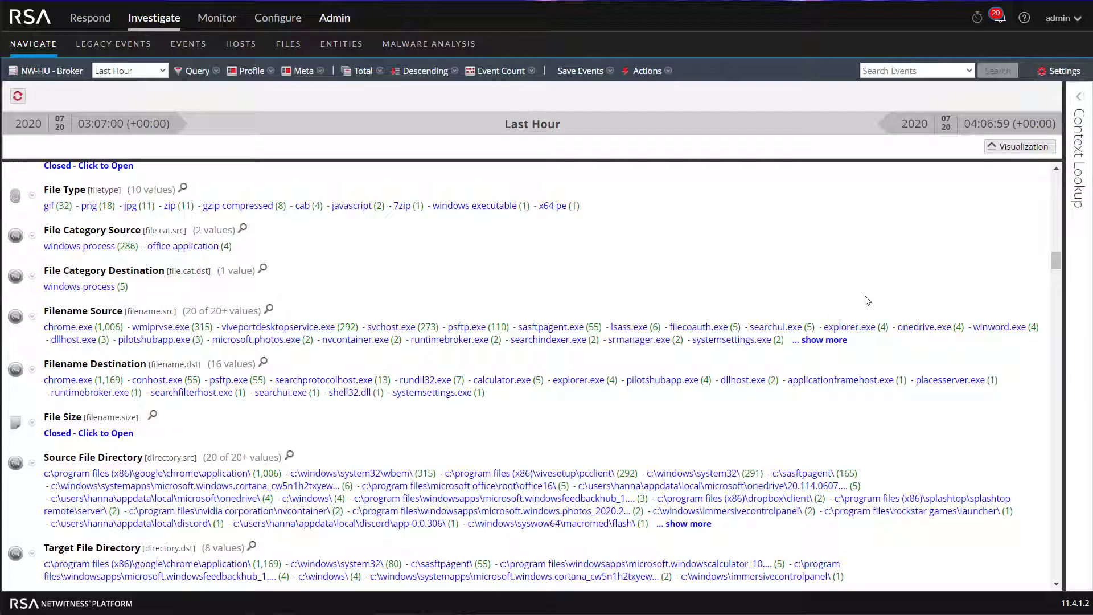
scroll(641, 392, down, 20)
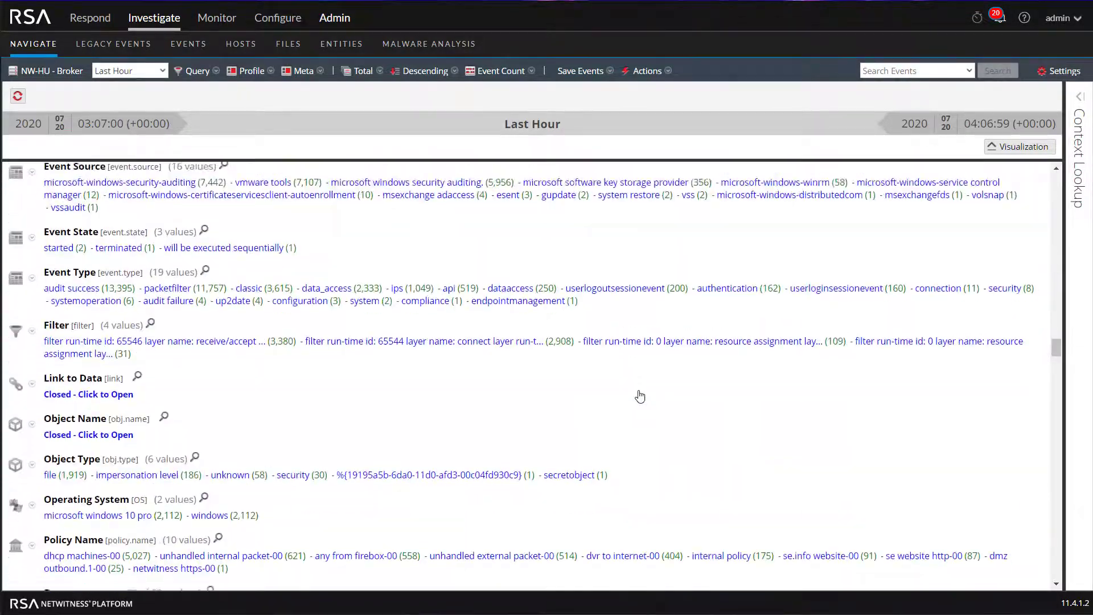
scroll(641, 394, down, 20)
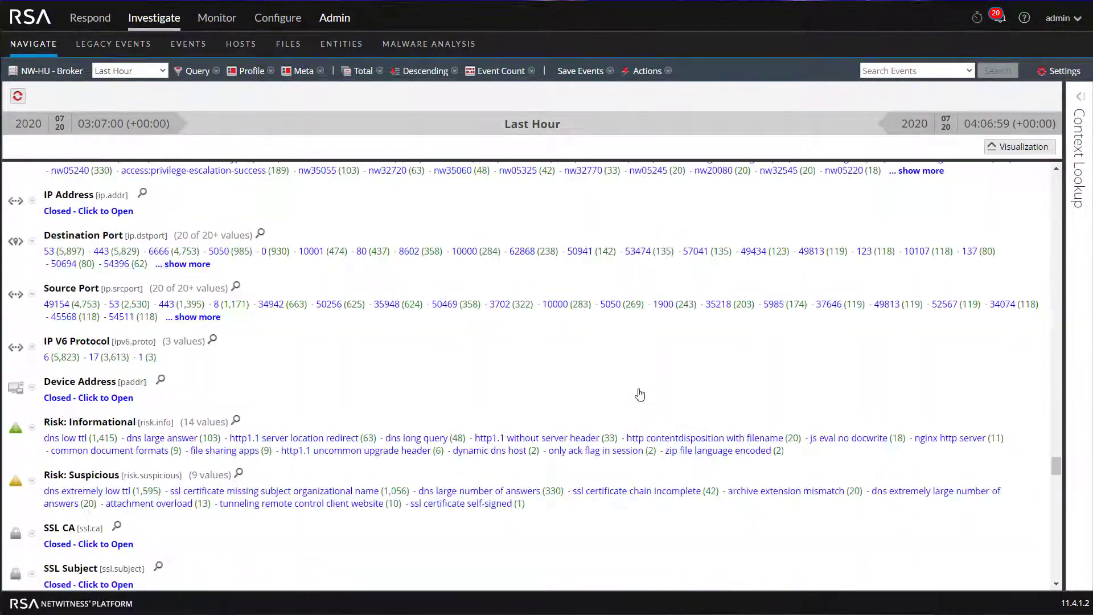
scroll(641, 394, up, 20)
scroll(640, 395, up, 20)
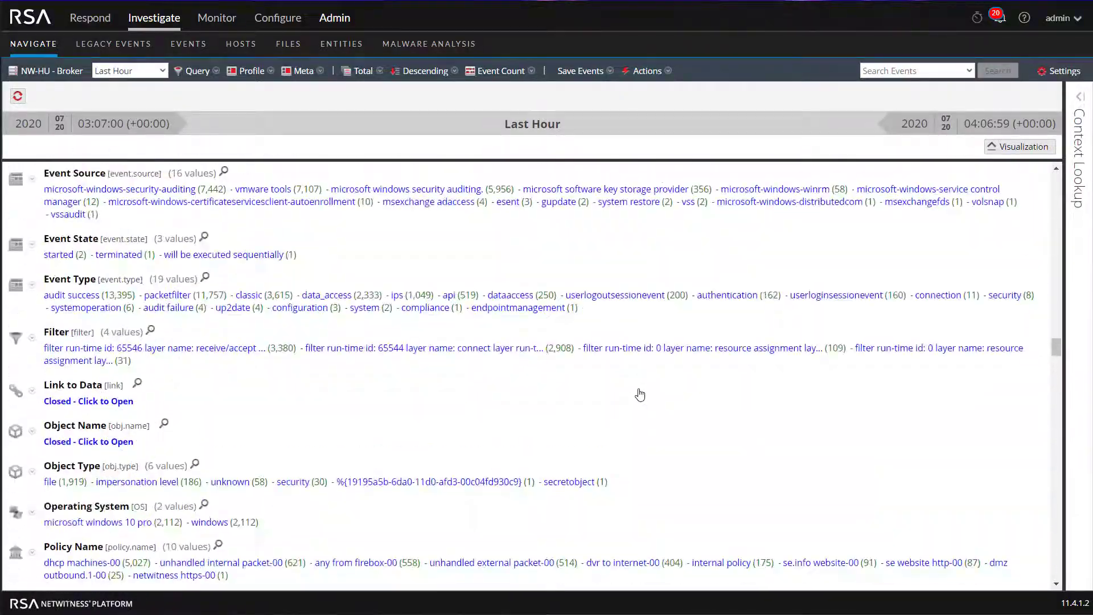
drag(1054, 301, 1016, 174)
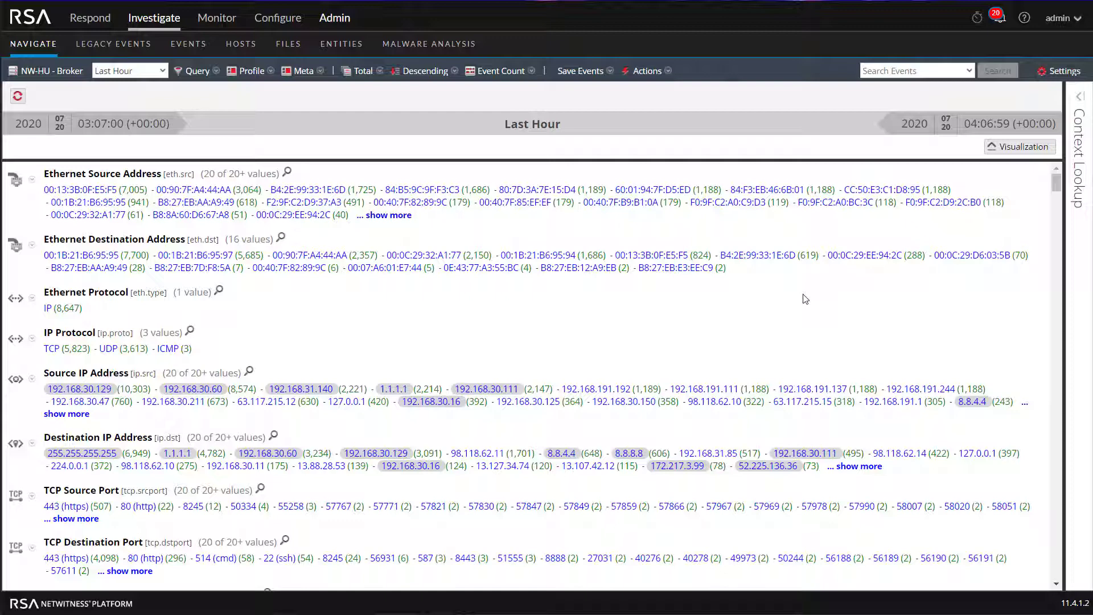
Step: Open the meta group manager and review the list of existing groups
click(302, 71)
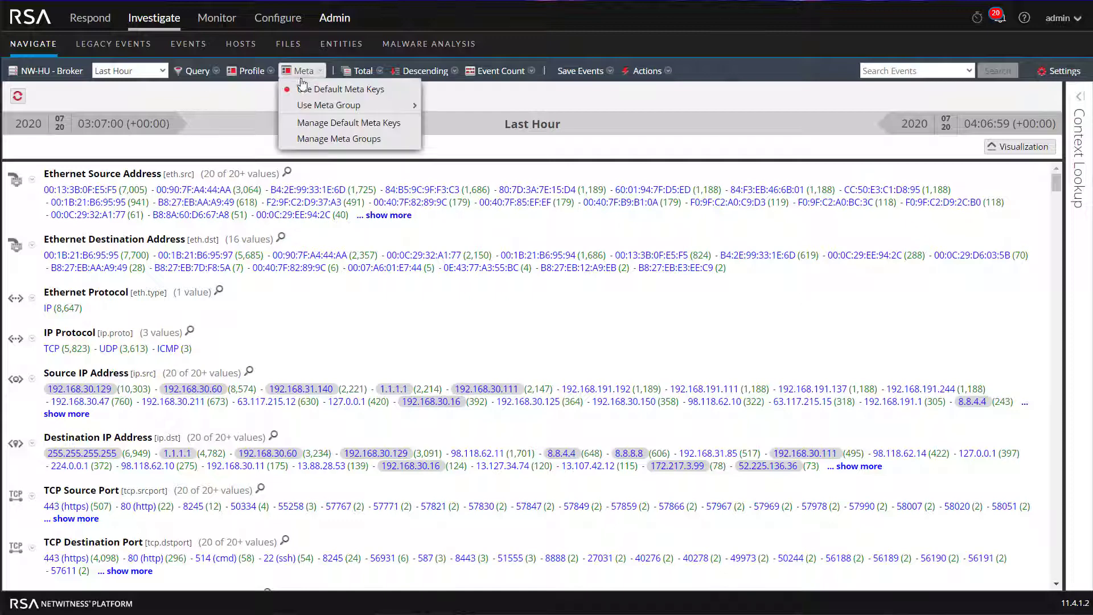
click(316, 140)
scroll(398, 305, down, 2)
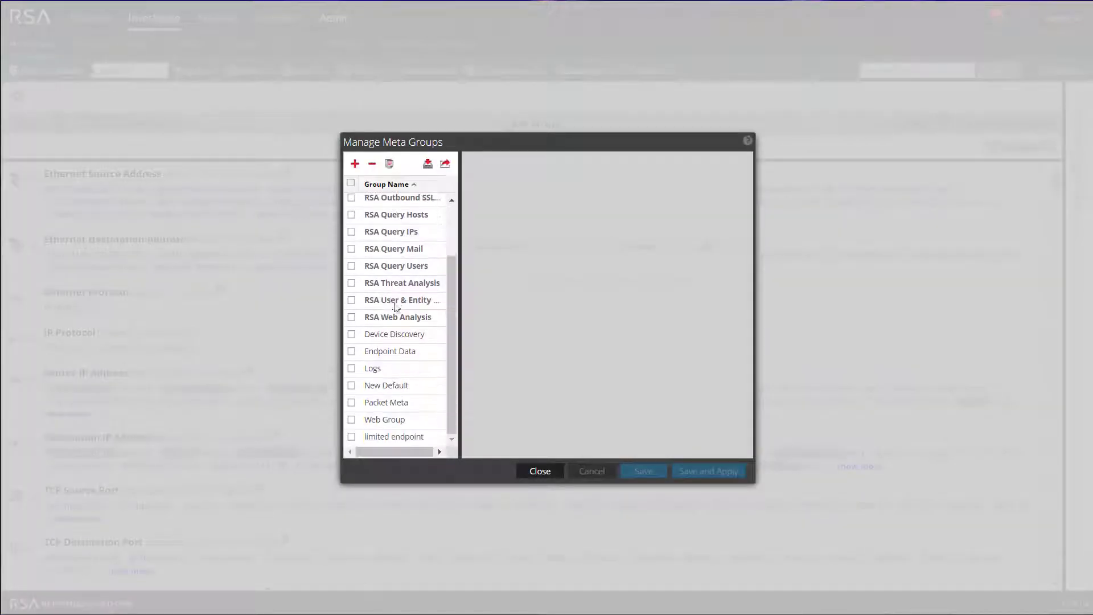
scroll(398, 305, up, 2)
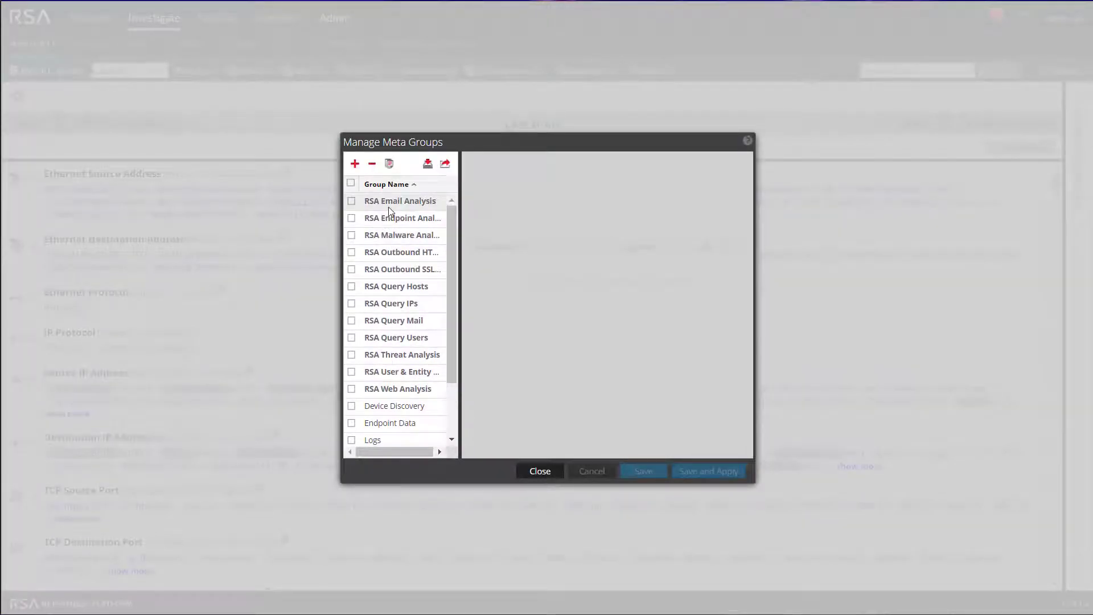
scroll(389, 228, down, 2)
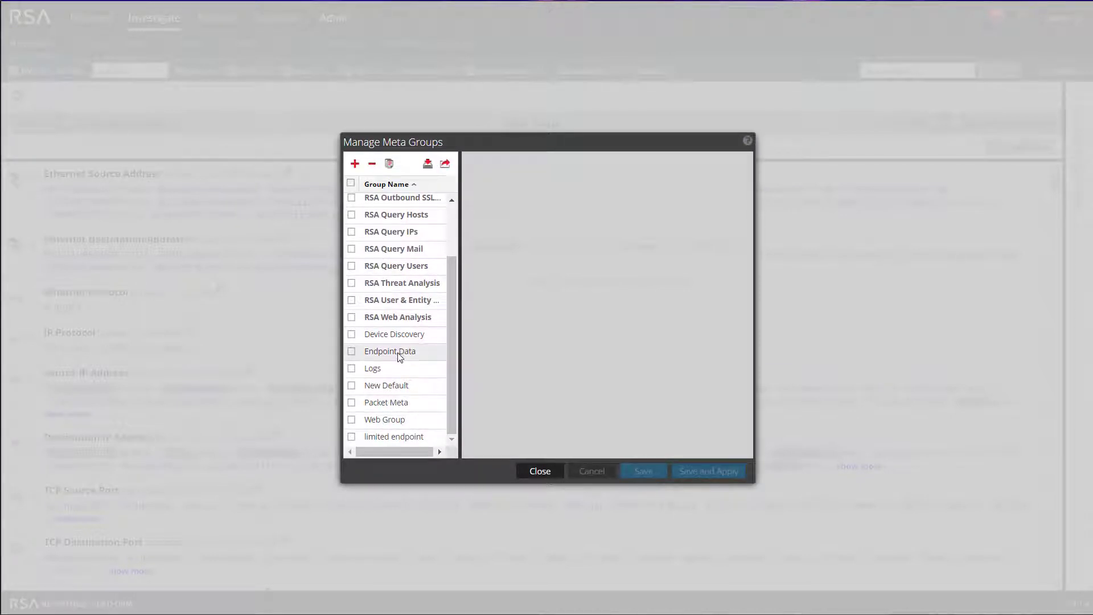
scroll(400, 357, up, 2)
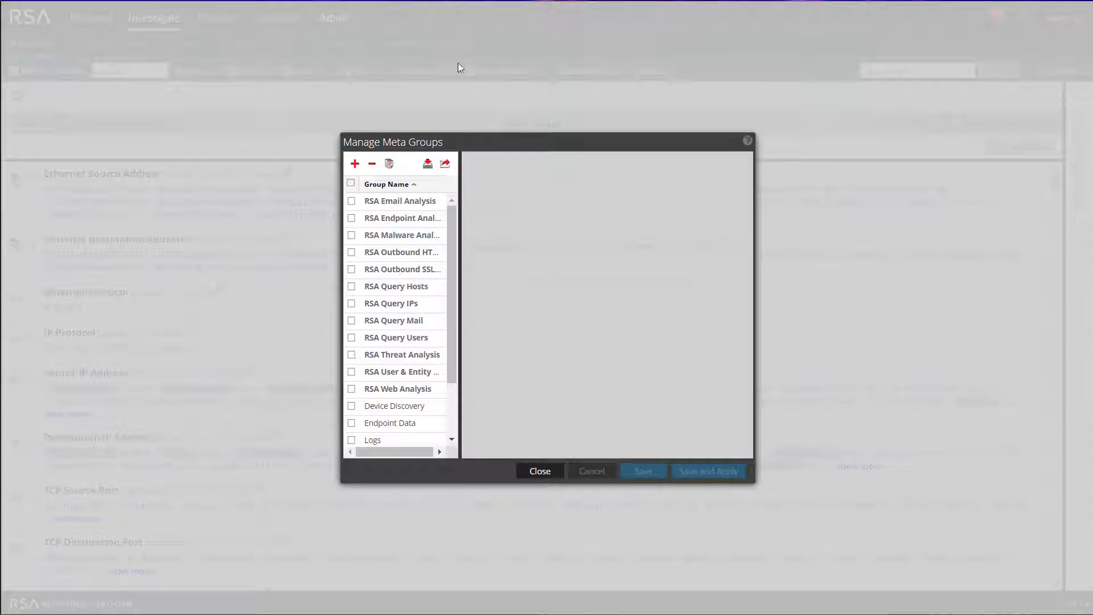
Step: Create a new meta group named "IP and Ports"
click(354, 165)
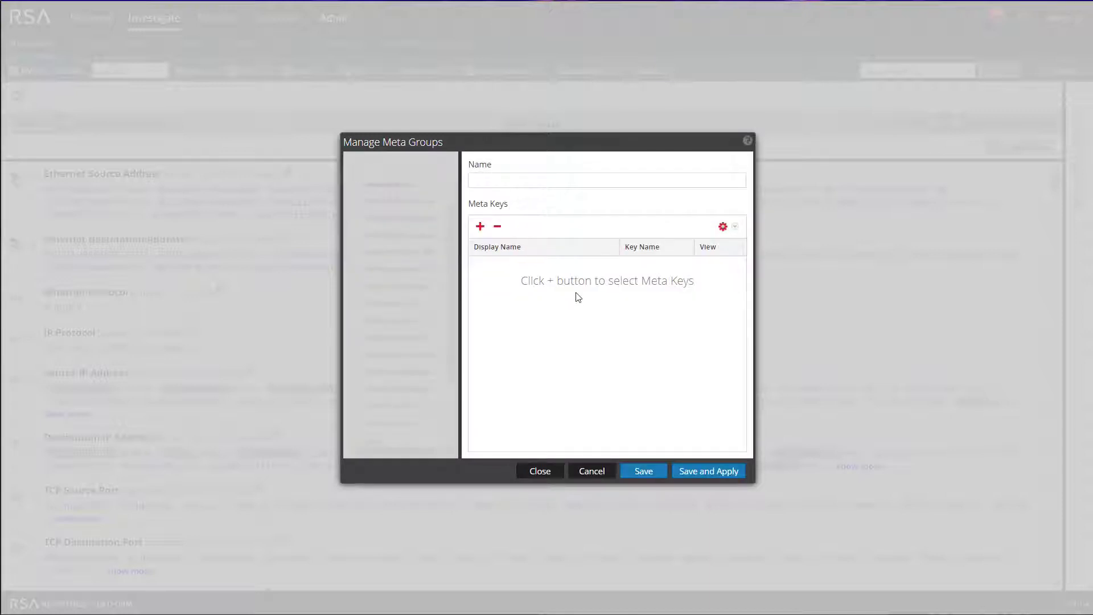
click(519, 178)
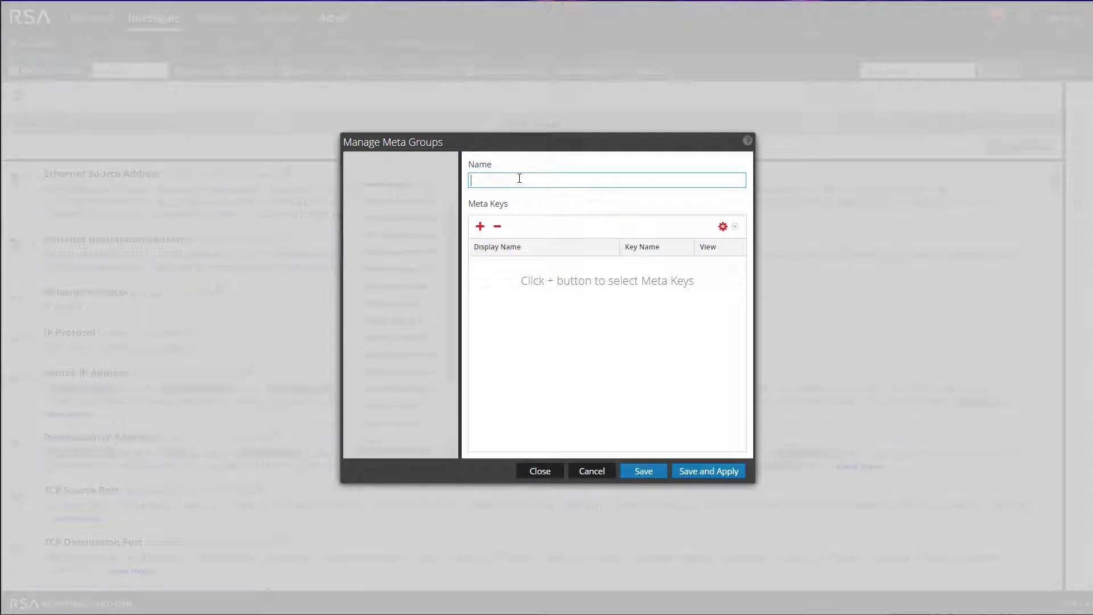
text(IP and POrts)
key(BackSpace)
key(BackSpace)
key(BackSpace)
key(BackSpace)
text(orts)
Step: Add the ip.dst, ip.dstport and ip.src meta keys to the group, and move Source IP Address to the first position
click(480, 228)
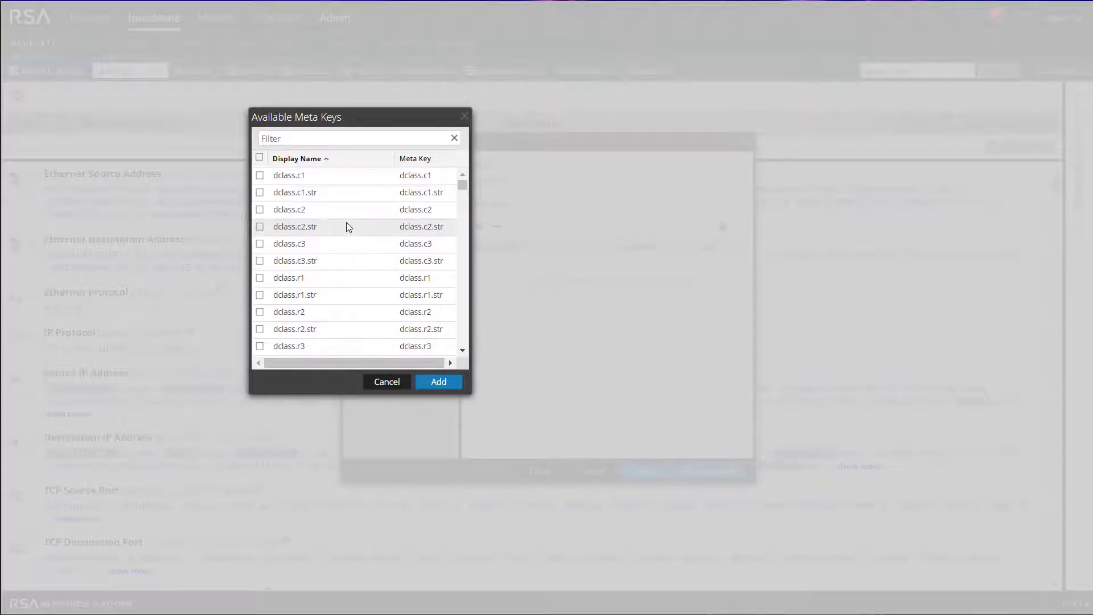
click(360, 137)
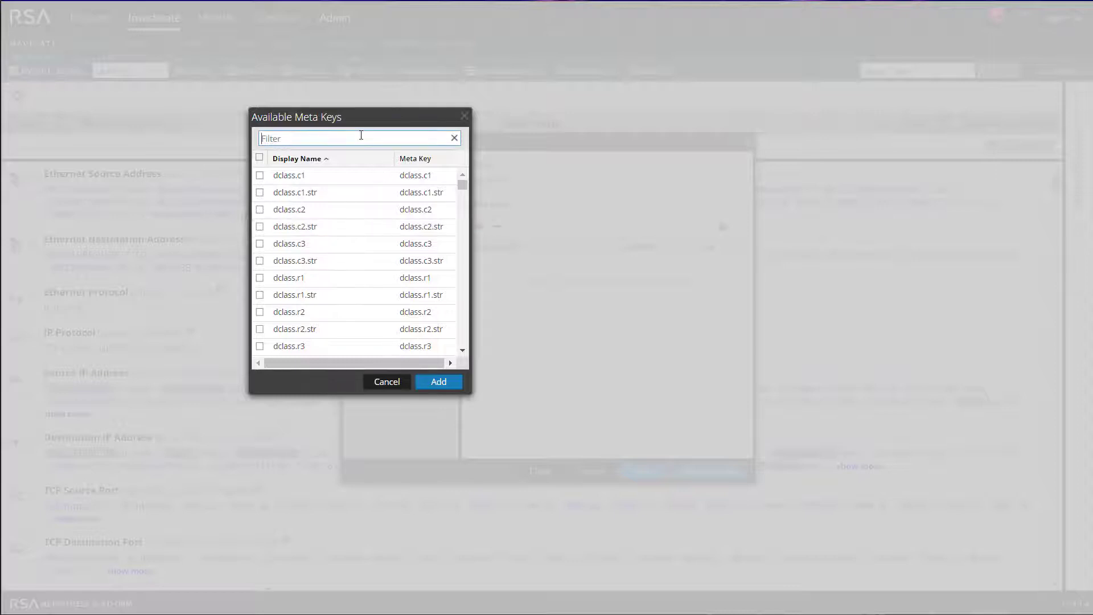
text(ip)
drag(464, 208, 463, 243)
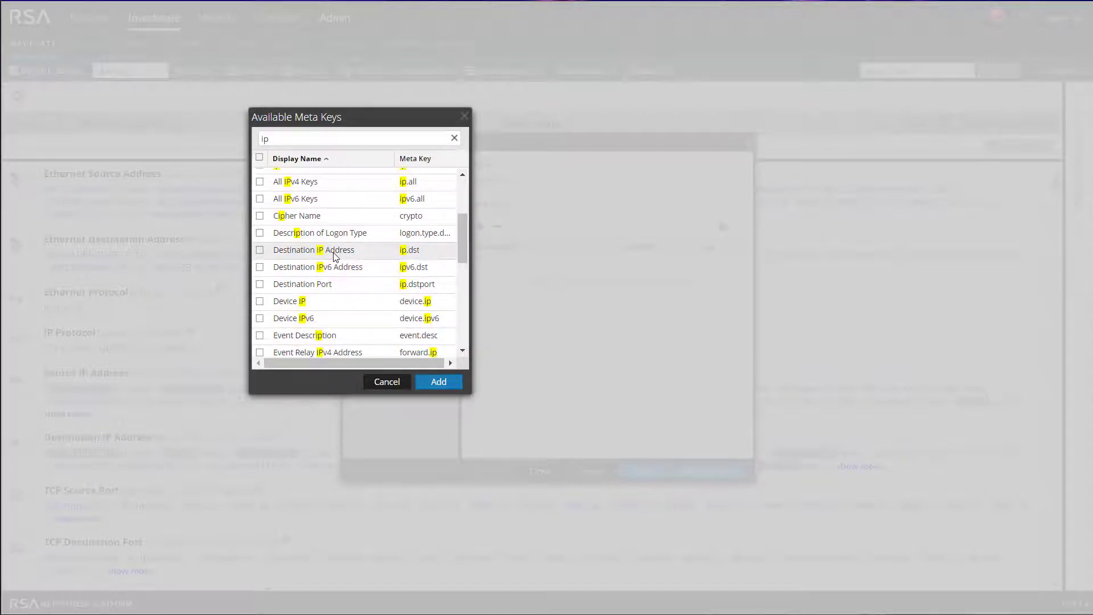
click(259, 250)
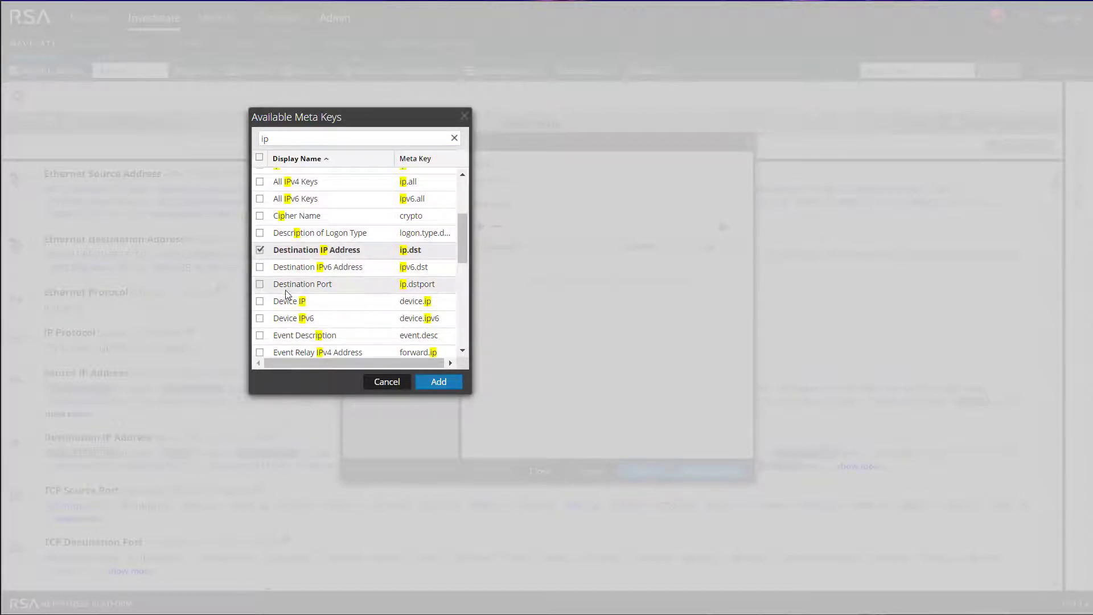
scroll(286, 295, down, 3)
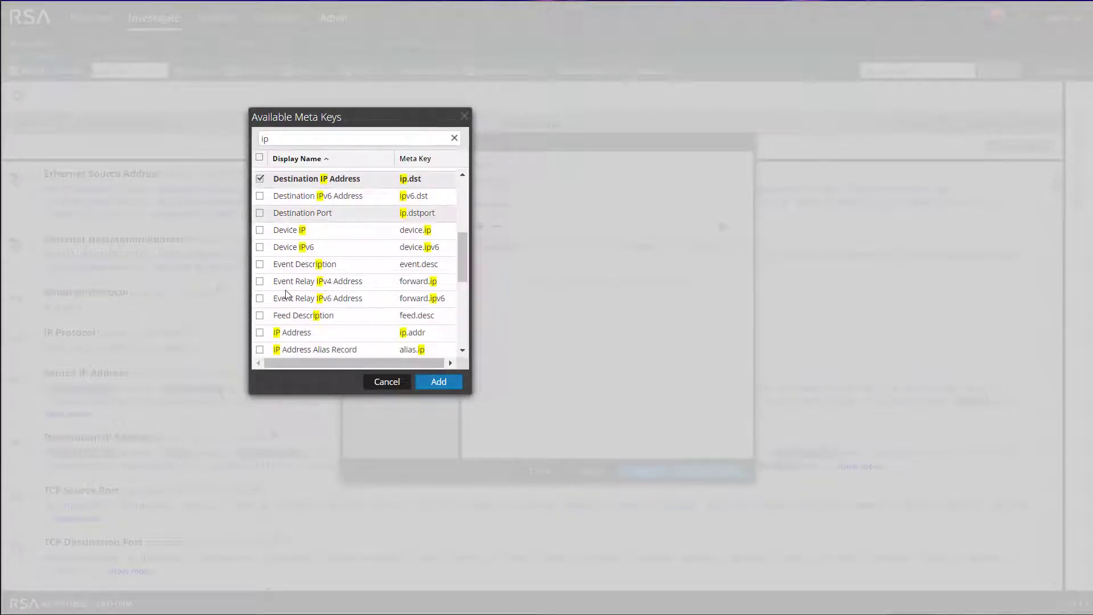
click(260, 213)
scroll(259, 215, down, 9)
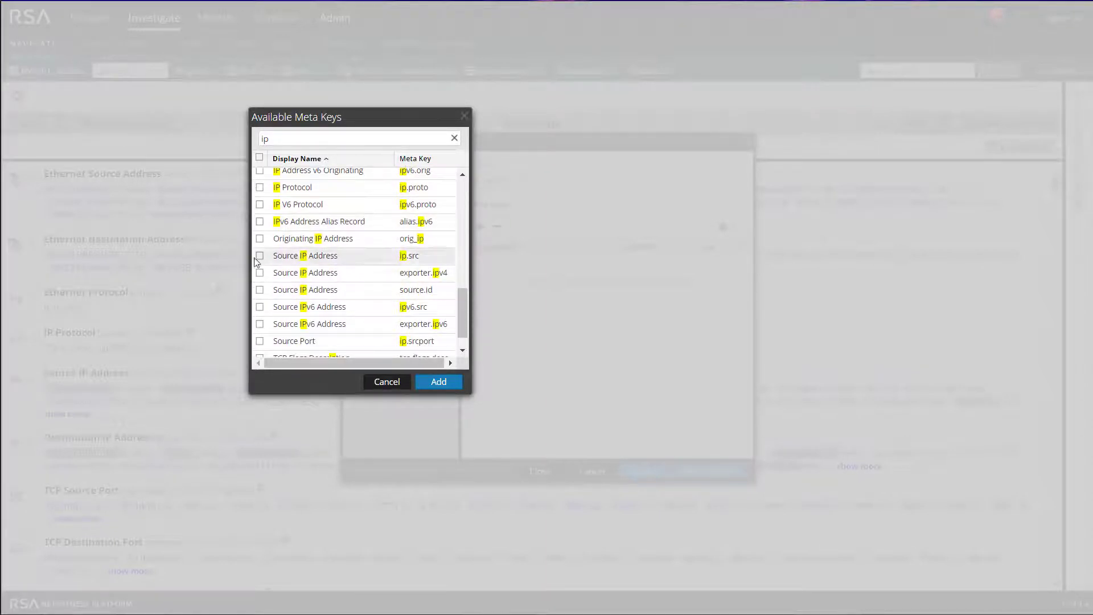
click(259, 256)
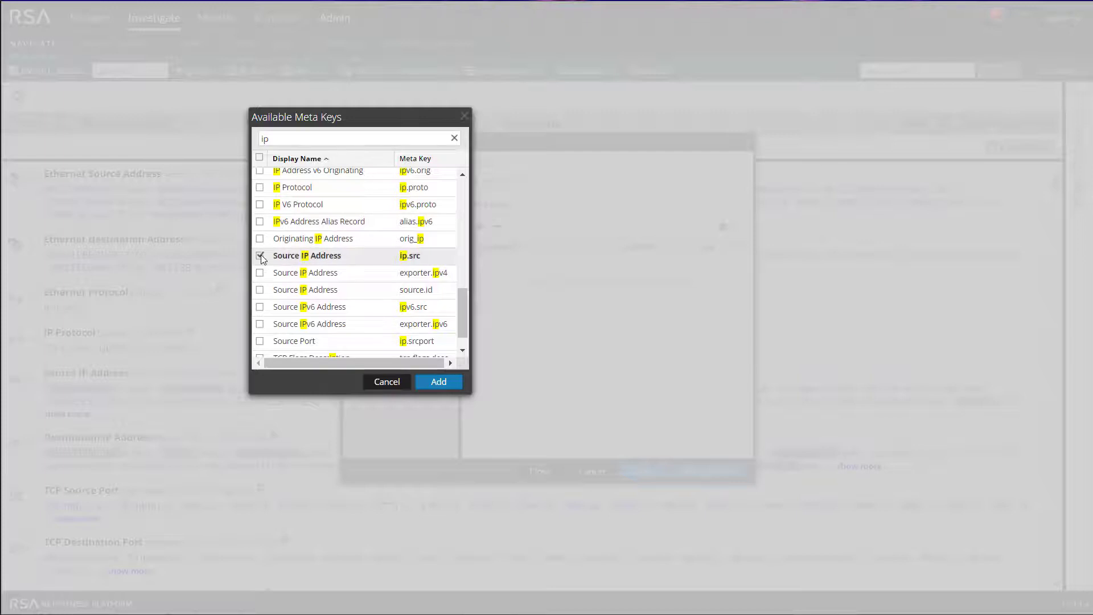
click(439, 381)
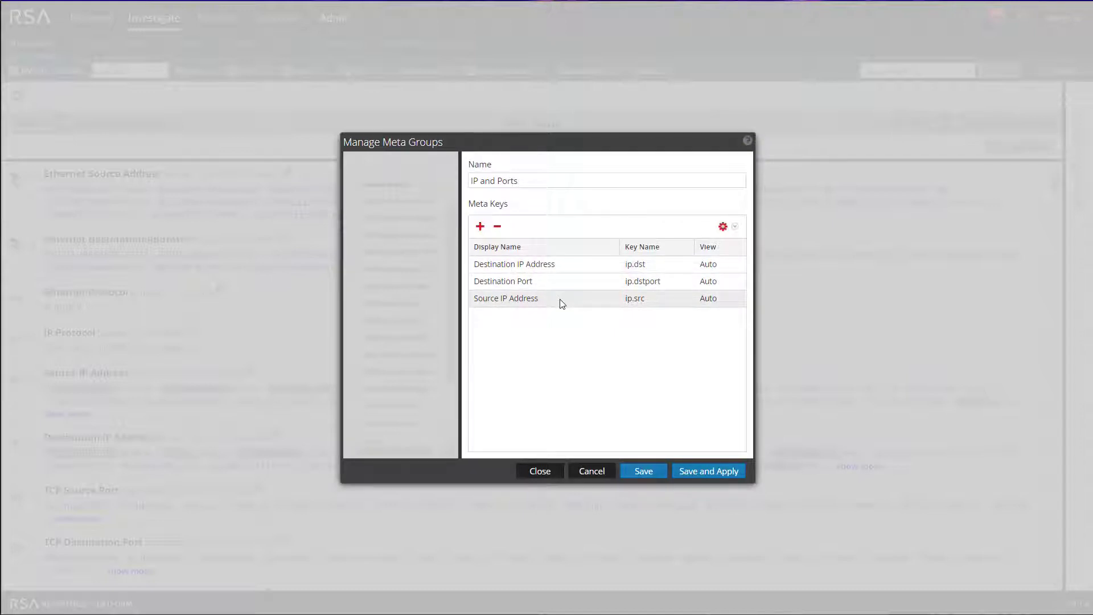
drag(561, 304, 558, 265)
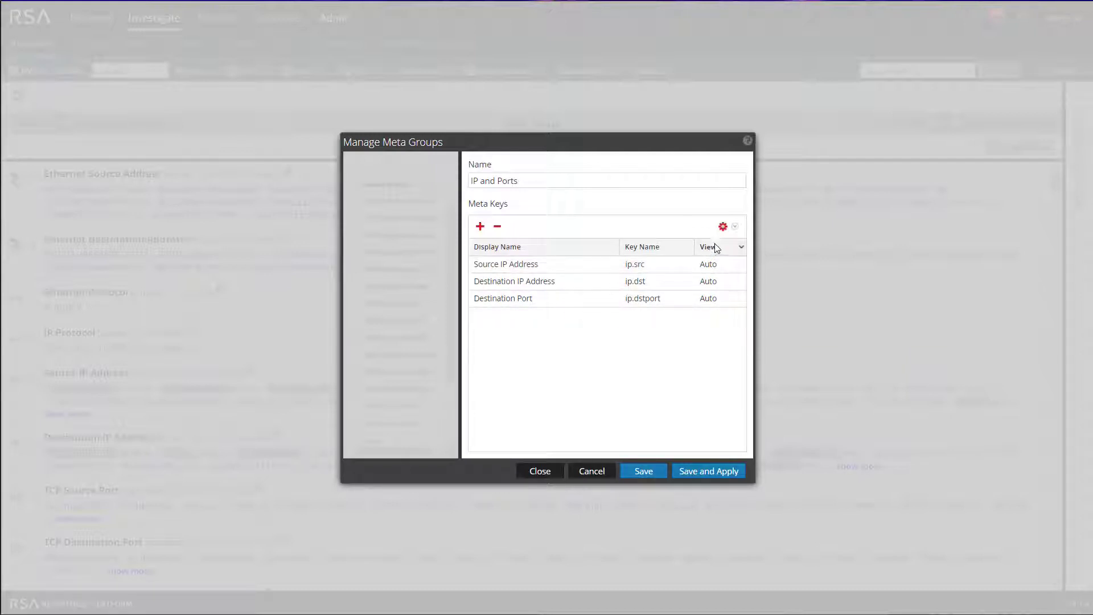
Step: Set the Destination IP Address key's view to Close, and save and apply the meta group
click(715, 283)
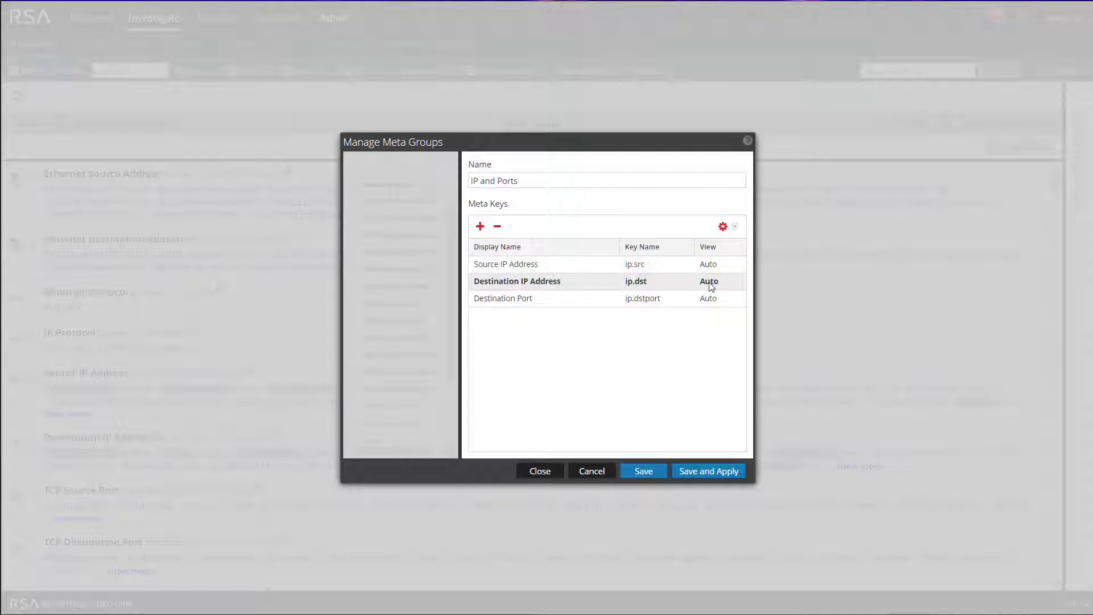
click(715, 285)
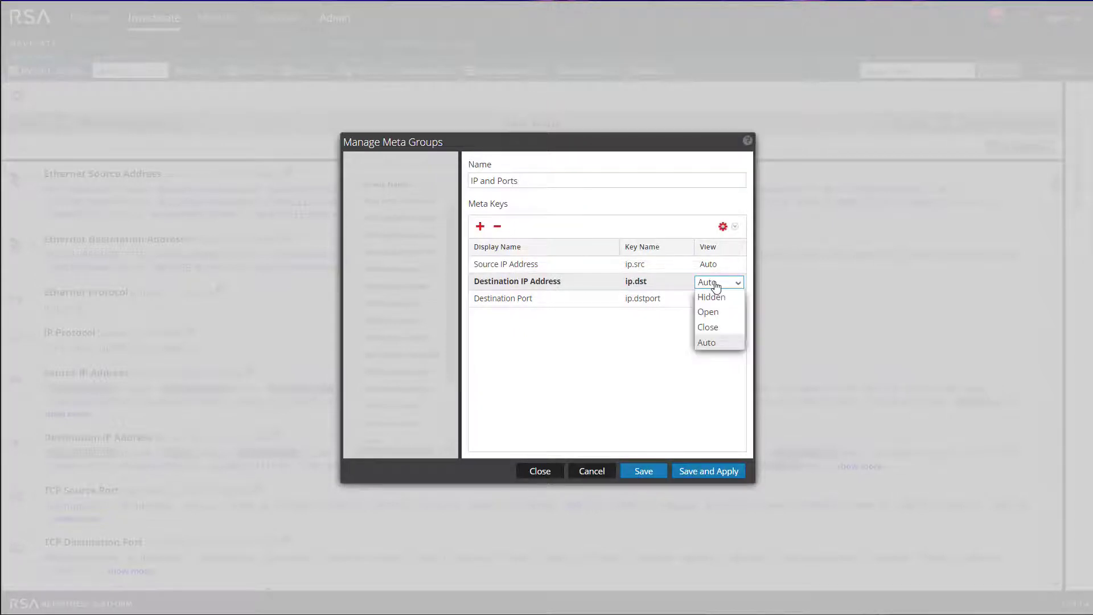
click(713, 327)
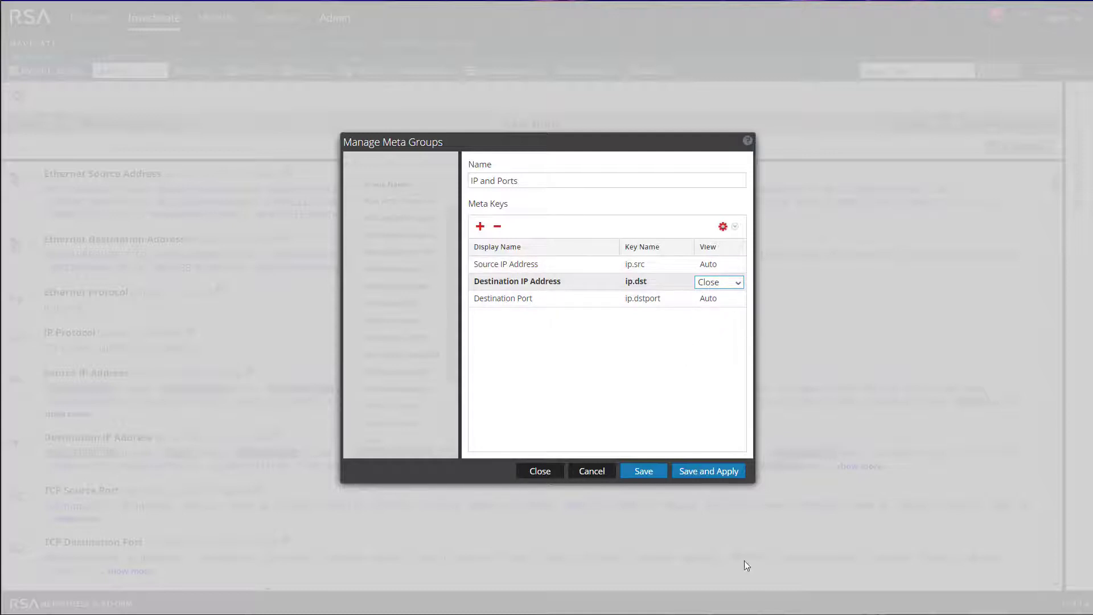
click(709, 472)
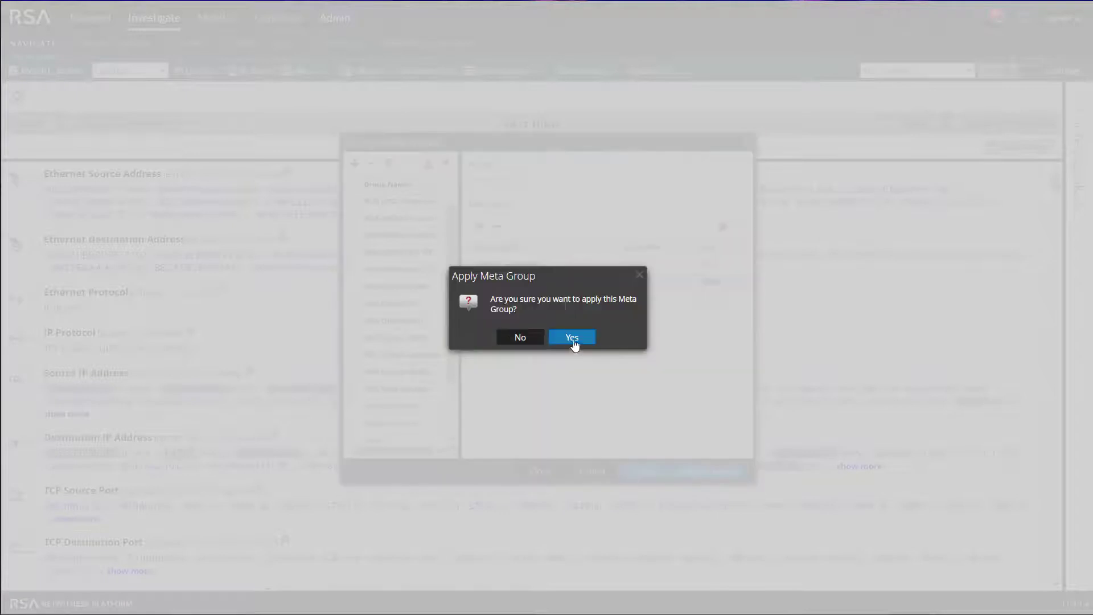
click(572, 337)
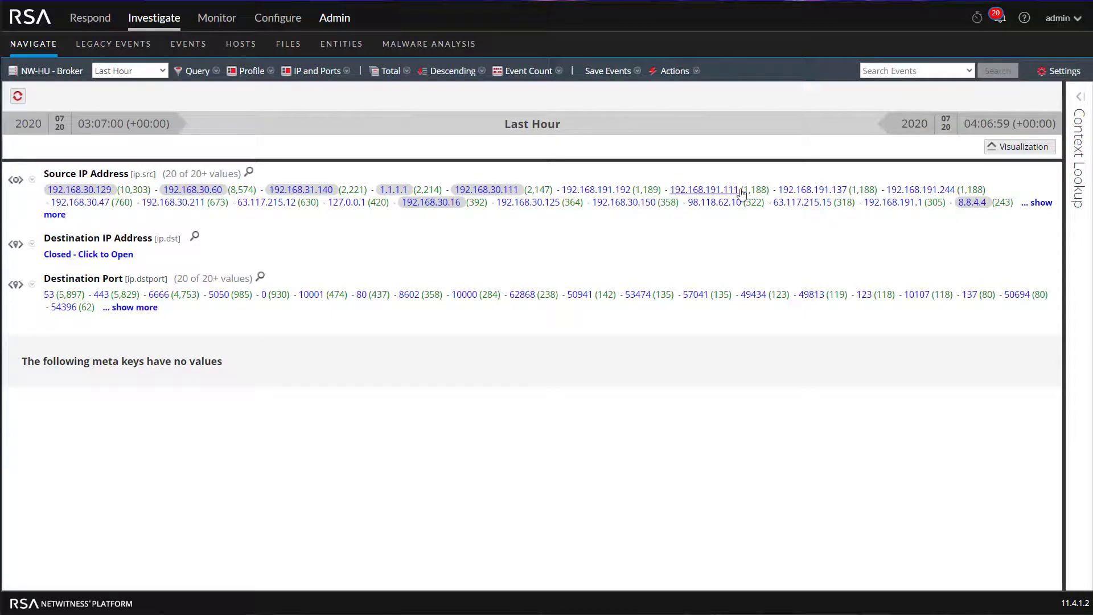
Step: Show more Source IP Address values and open the closed Destination IP Address values
click(55, 216)
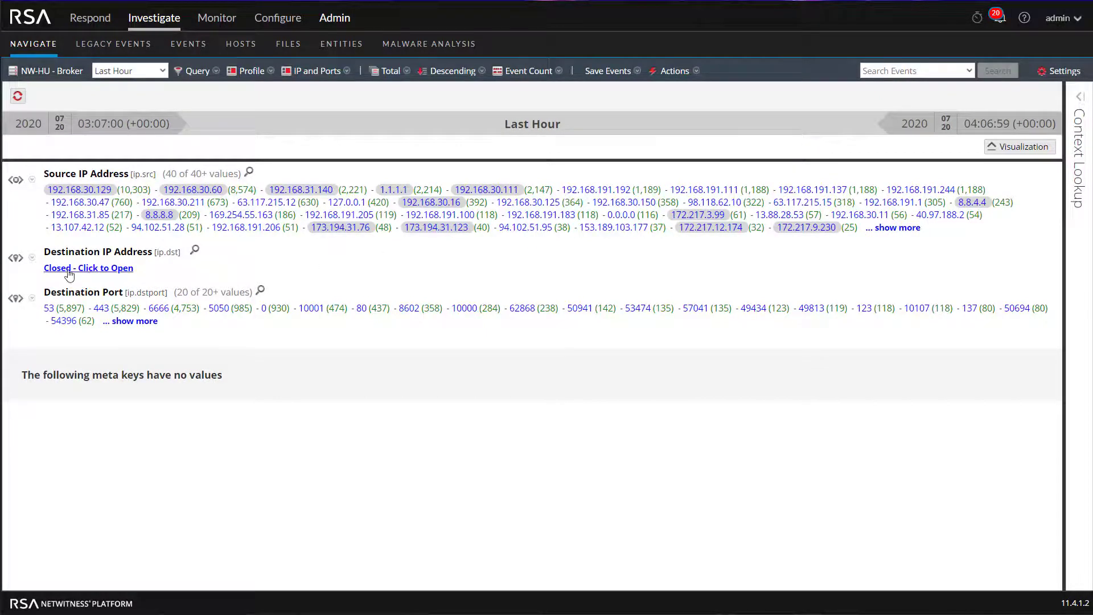
click(99, 269)
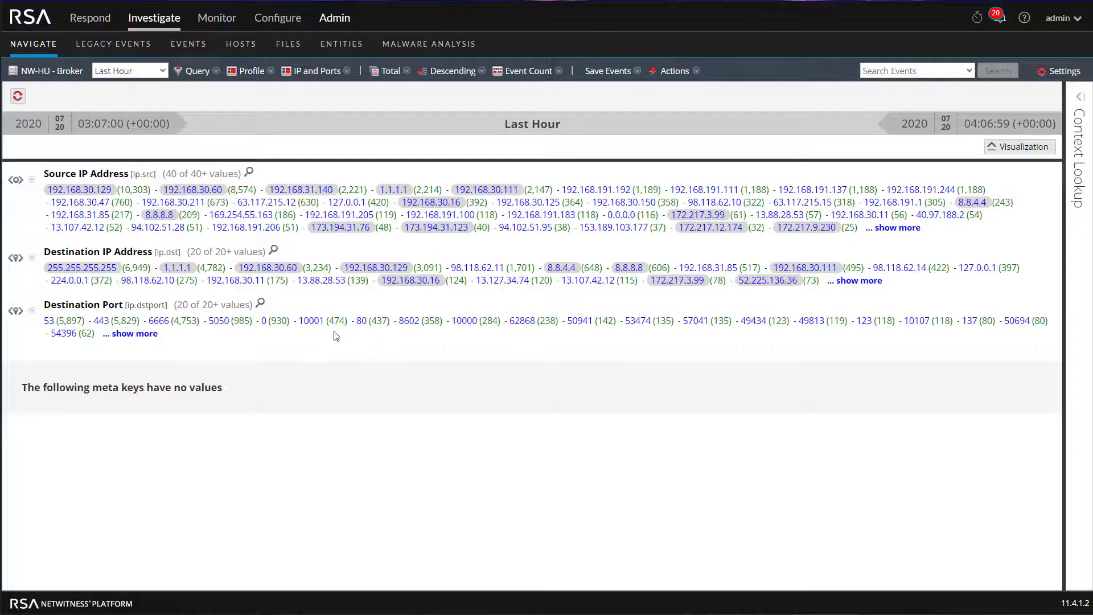
mouse_move(399, 292)
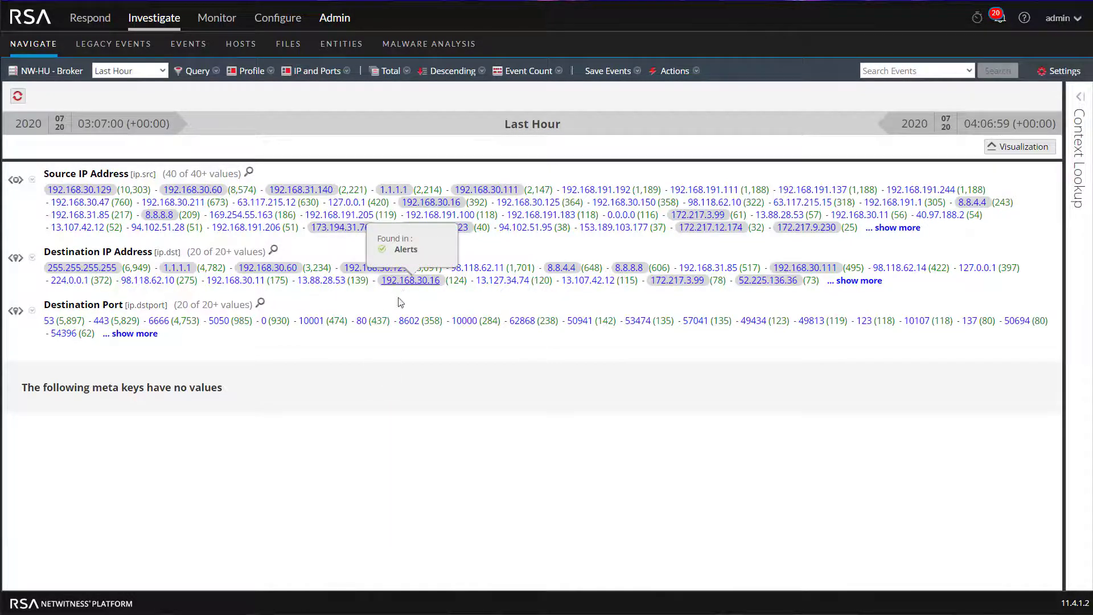
Step: Open the IP and Ports group's definition in the meta group manager
click(312, 71)
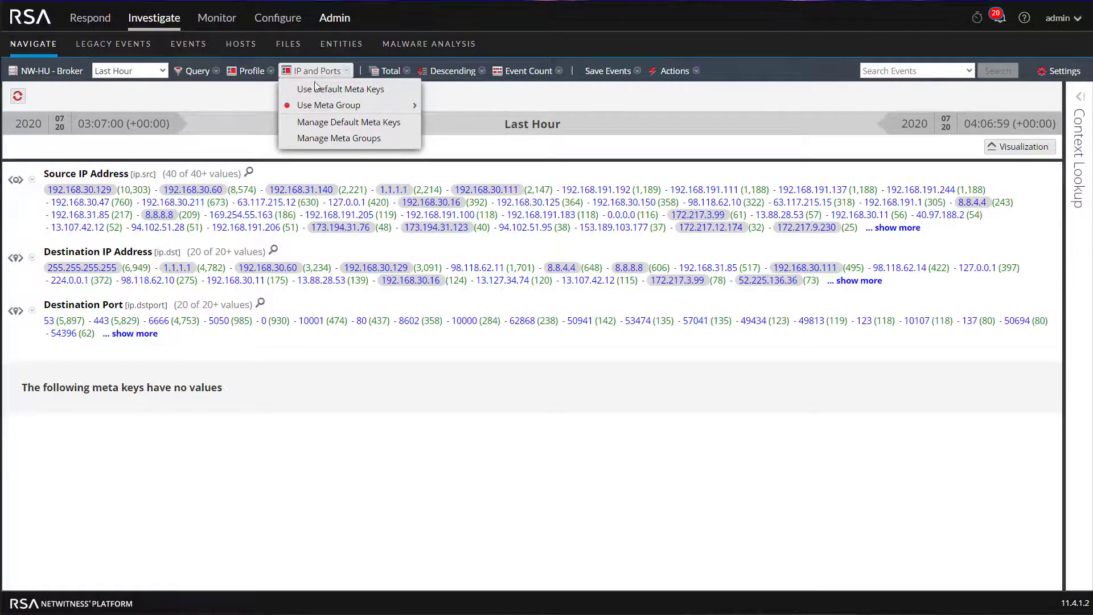
click(325, 140)
scroll(406, 308, down, 2)
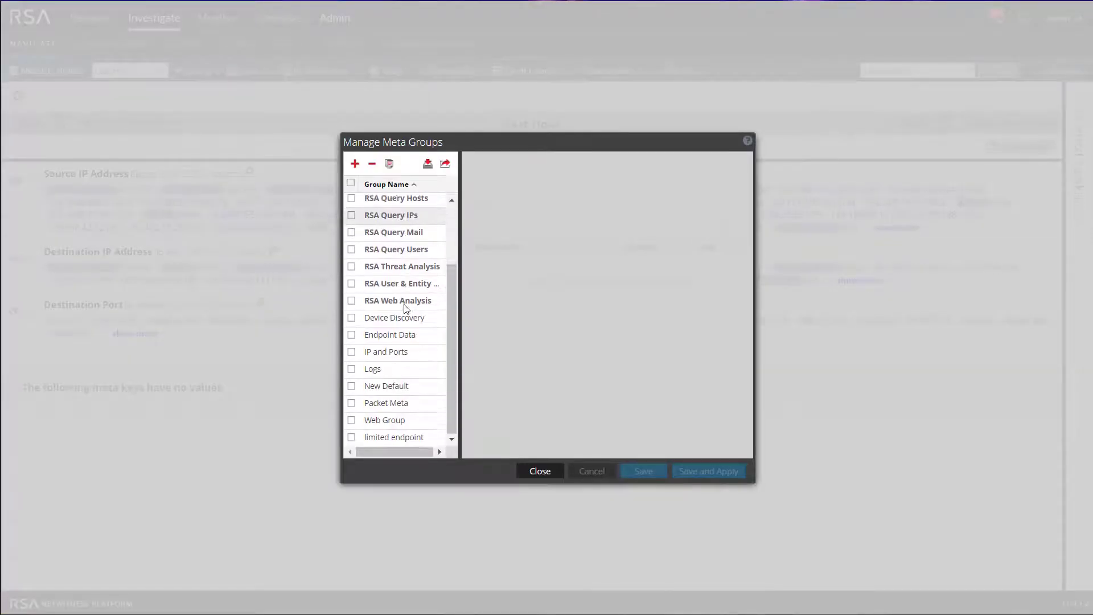
click(392, 351)
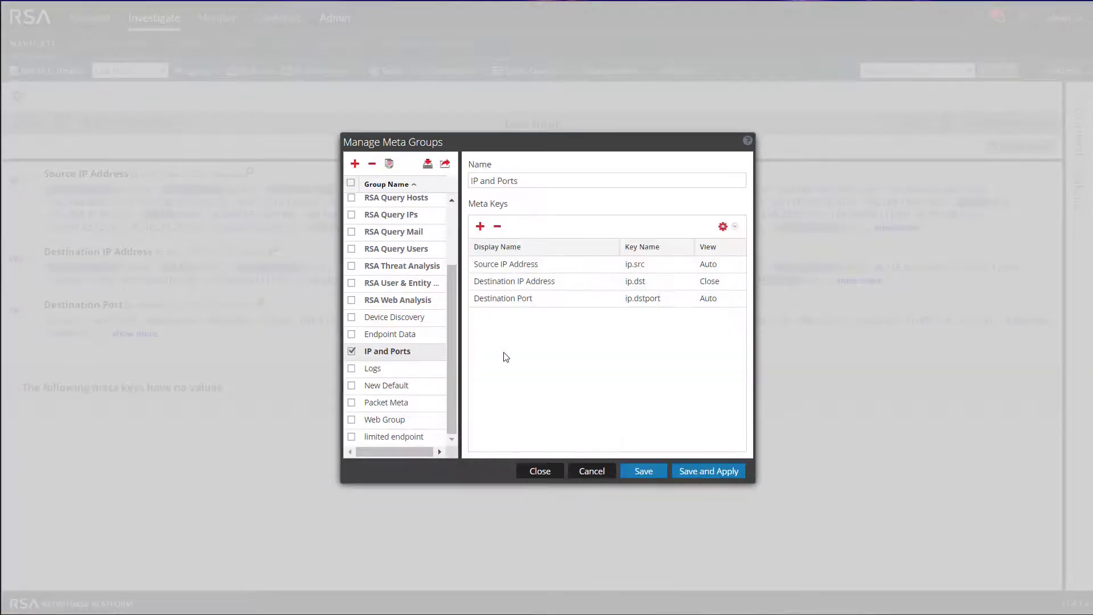
Step: Filter the available meta keys by "device" and add the Device IP key (device.ip) to the IP and Ports group
click(480, 227)
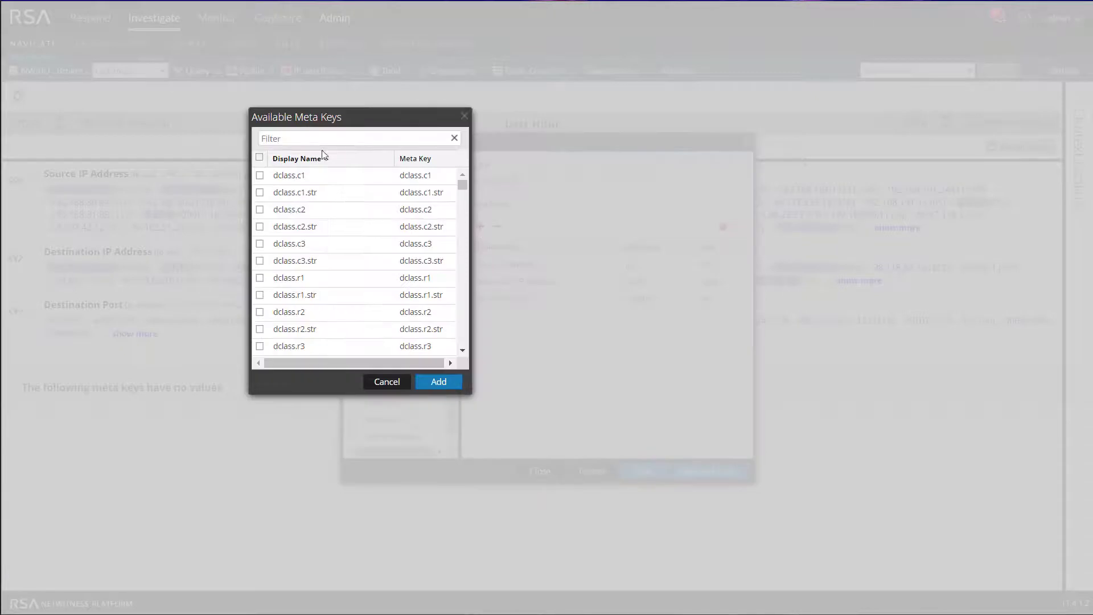
click(313, 139)
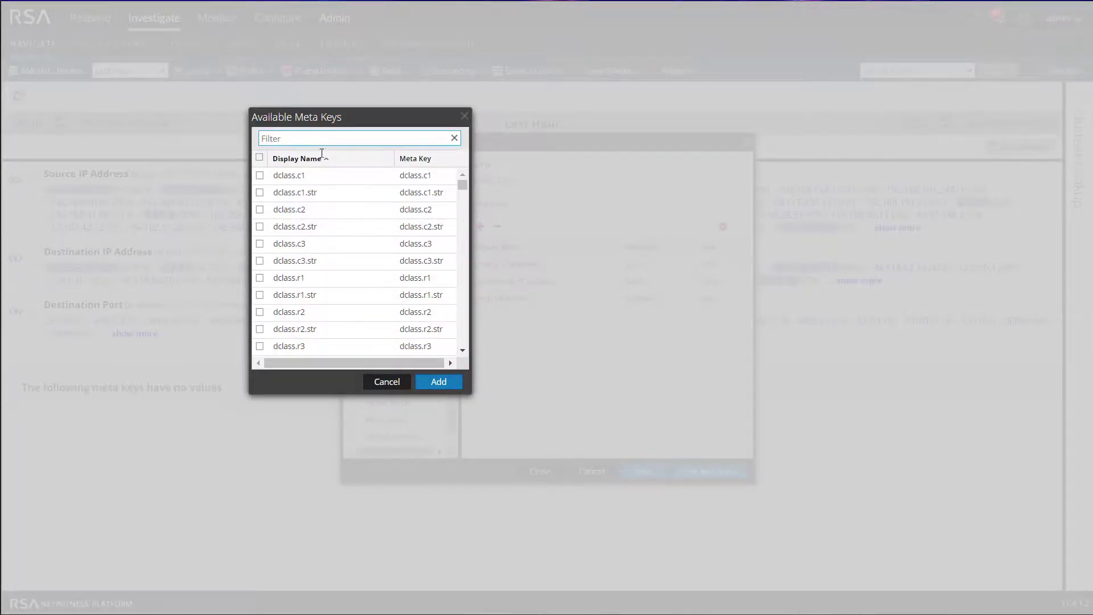
scroll(335, 212, down, 10)
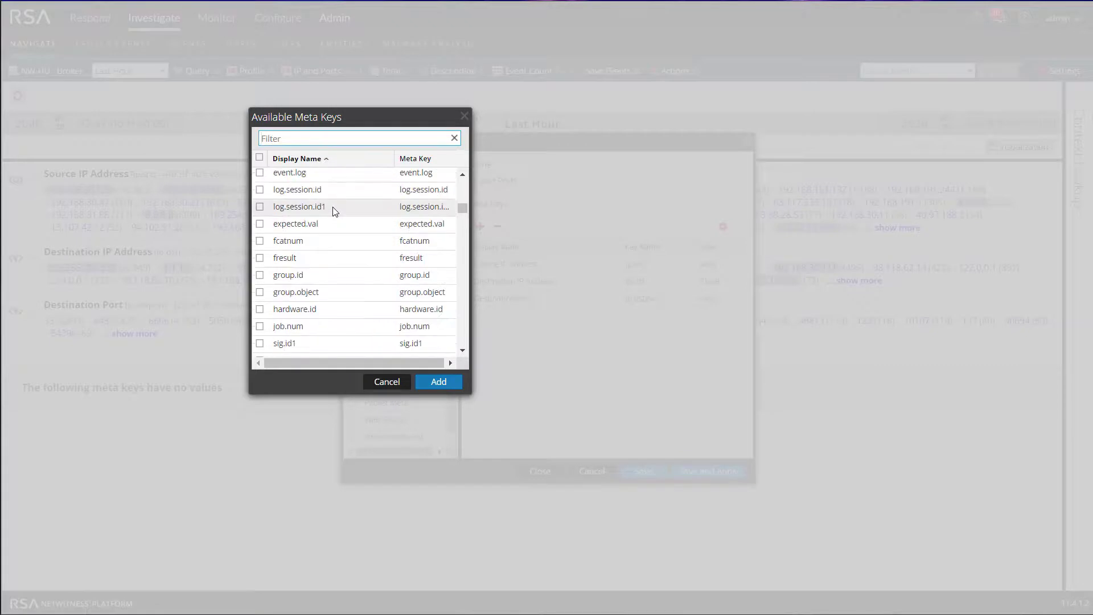
text(vice)
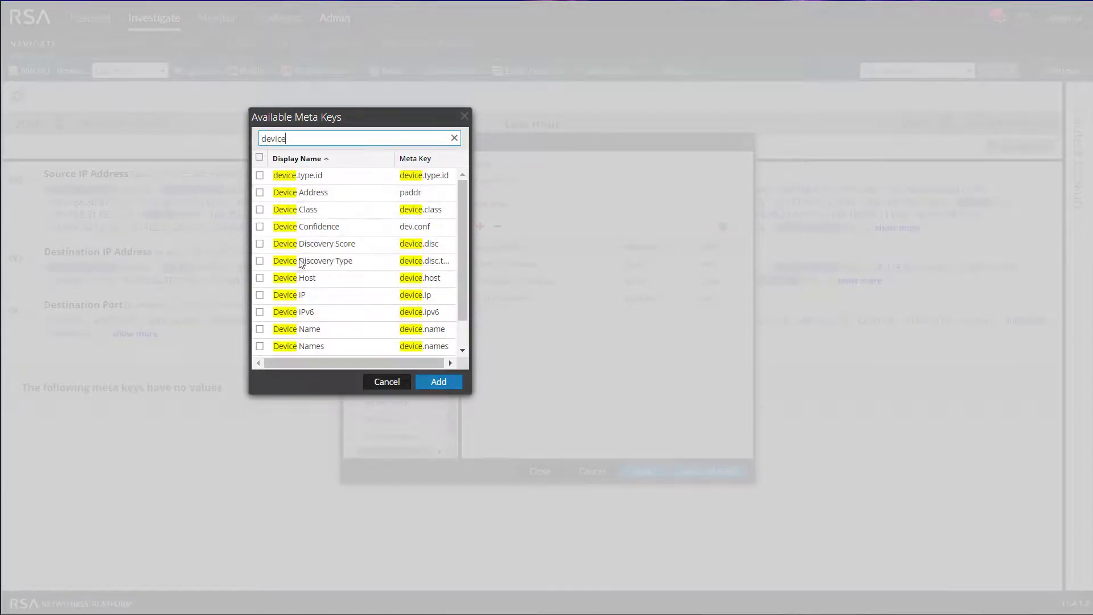
click(260, 294)
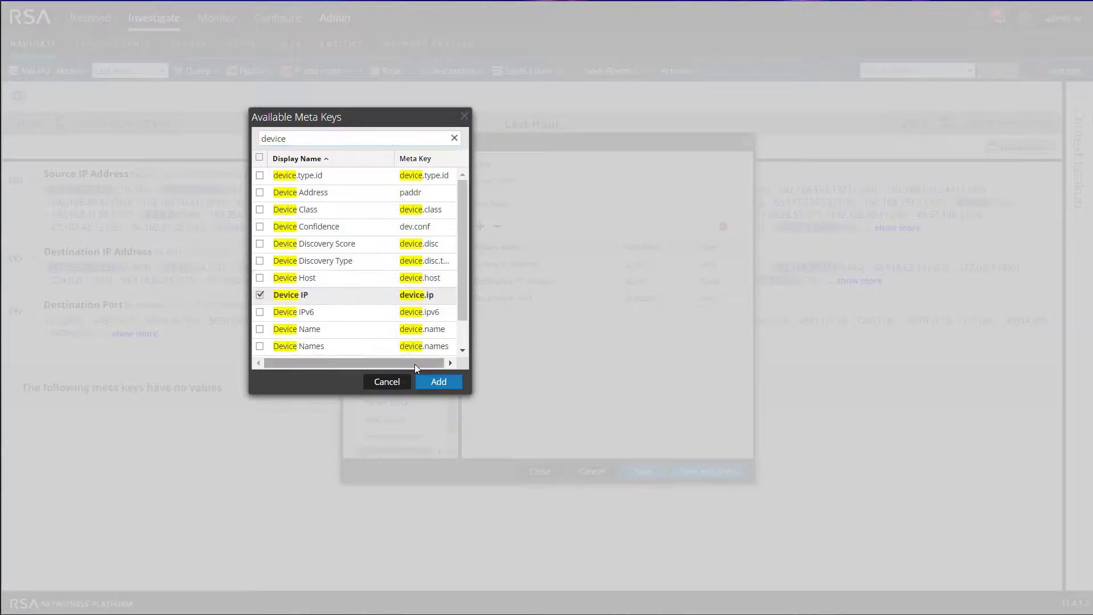
click(445, 381)
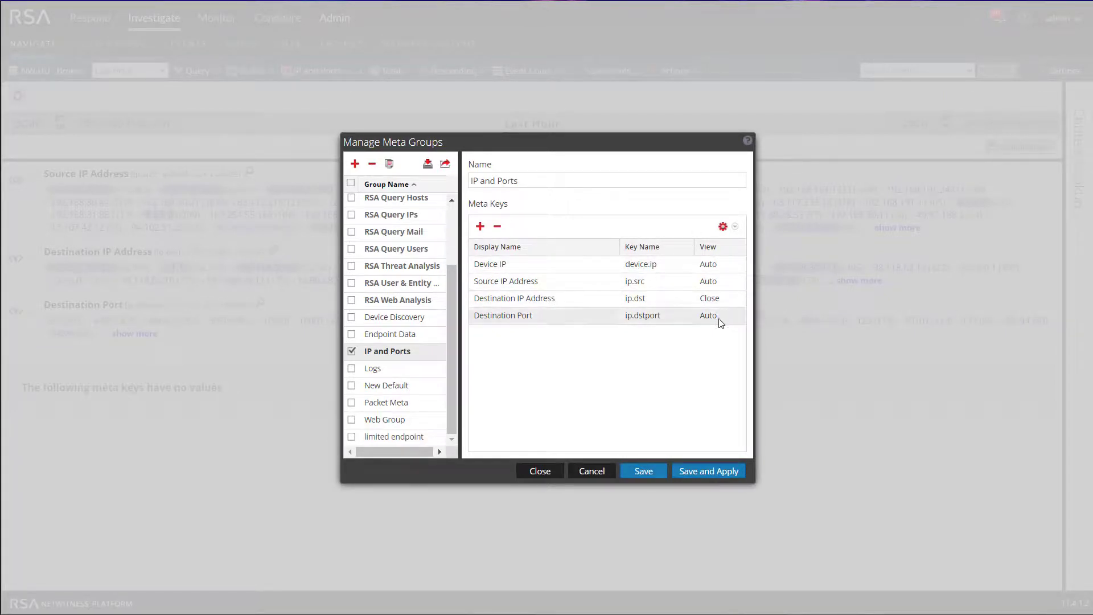
Step: Set the Source IP Address key's view to Open
click(721, 282)
click(718, 282)
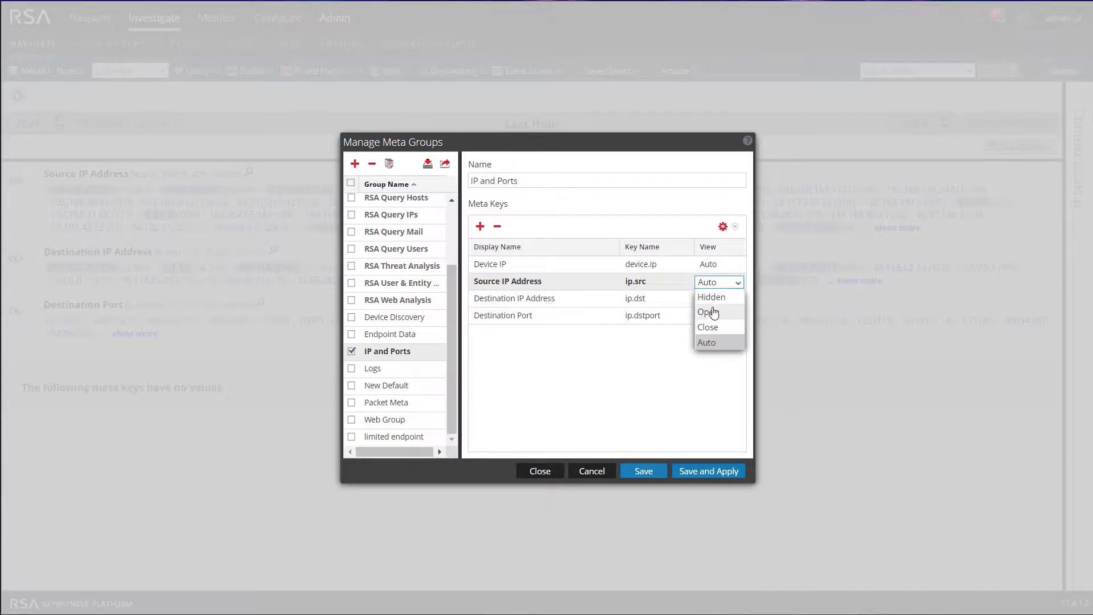
click(712, 312)
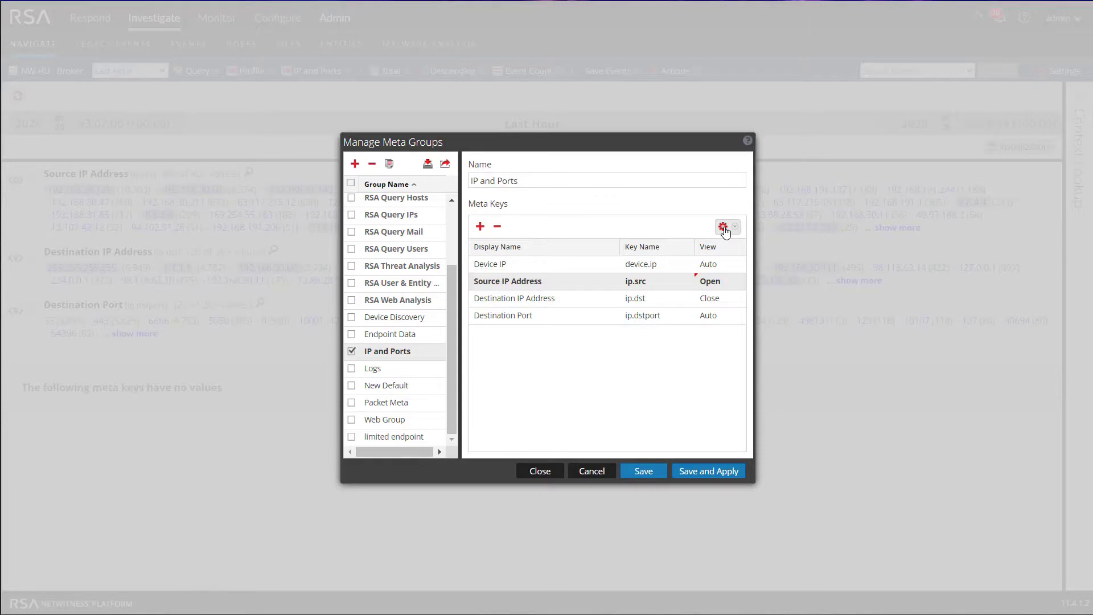
Step: Set the view of all meta keys in the group to Open at once, and save and apply the meta group
click(723, 228)
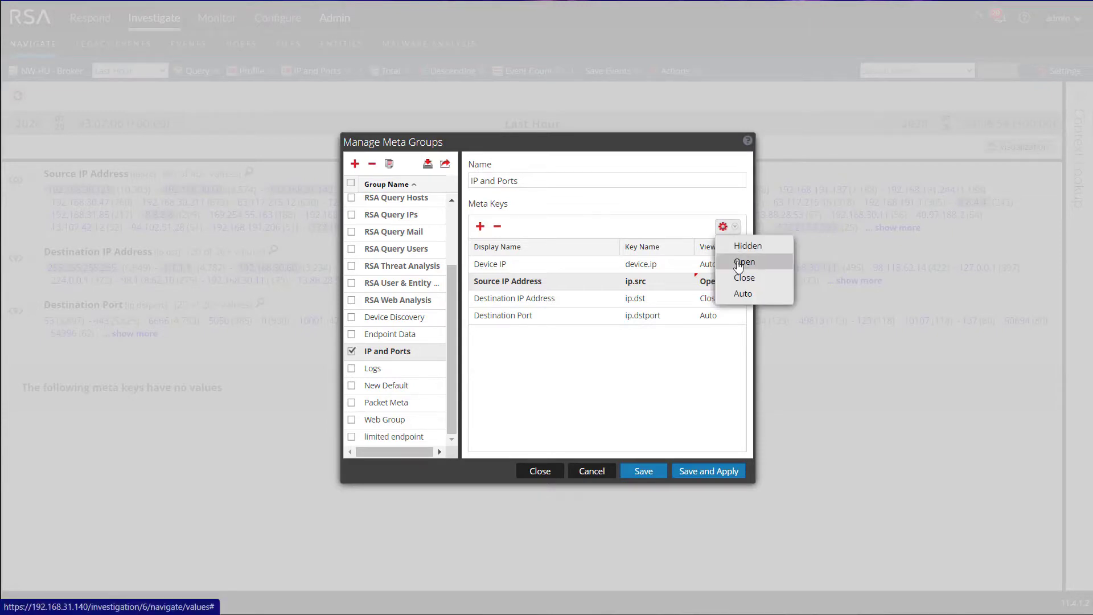
click(740, 263)
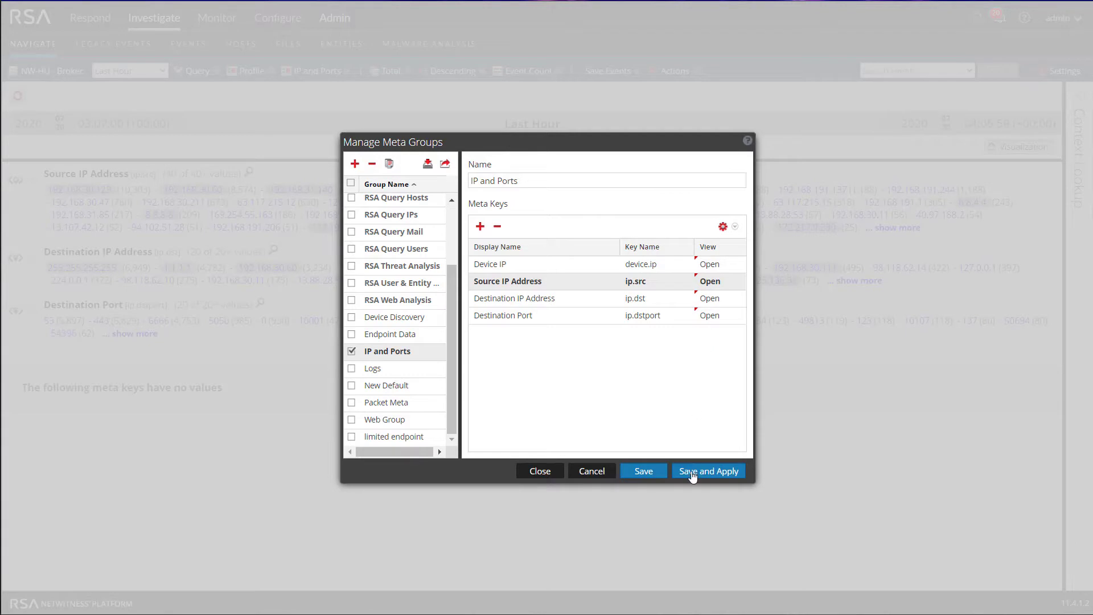
click(693, 476)
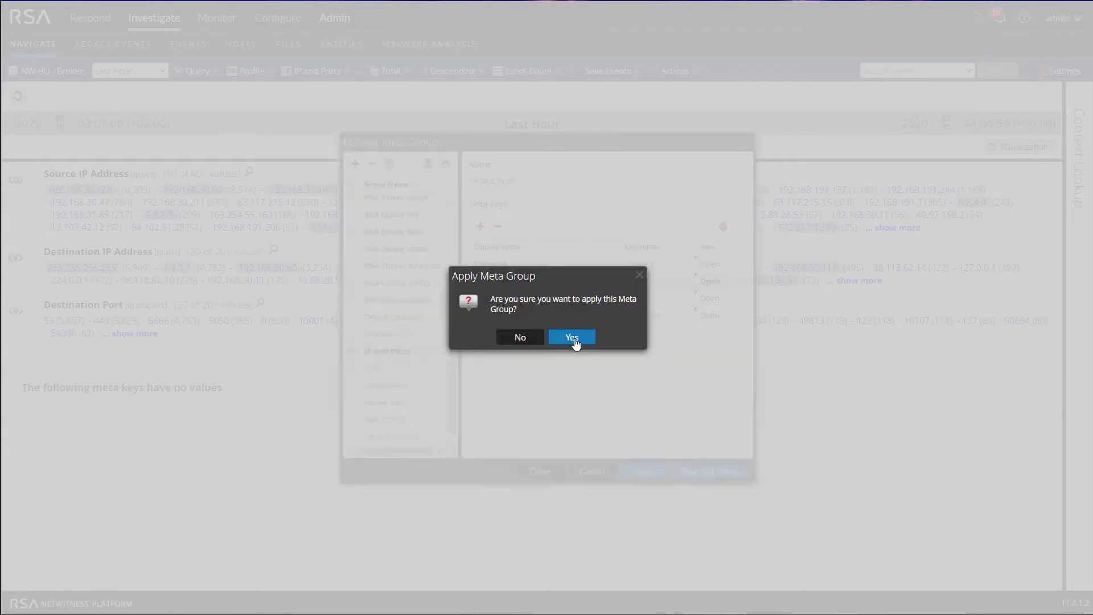
click(573, 340)
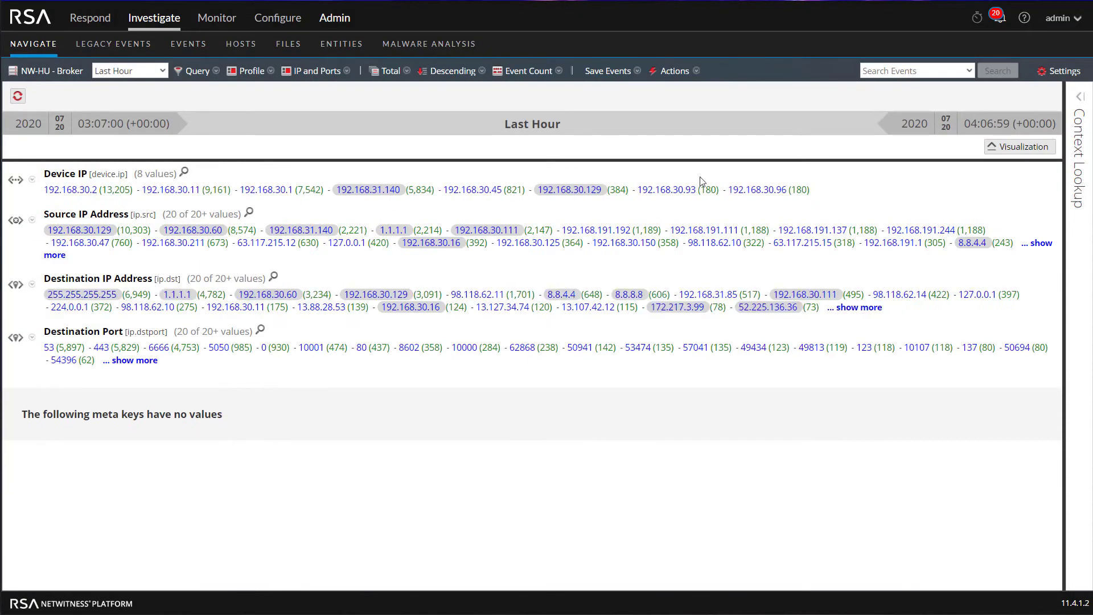